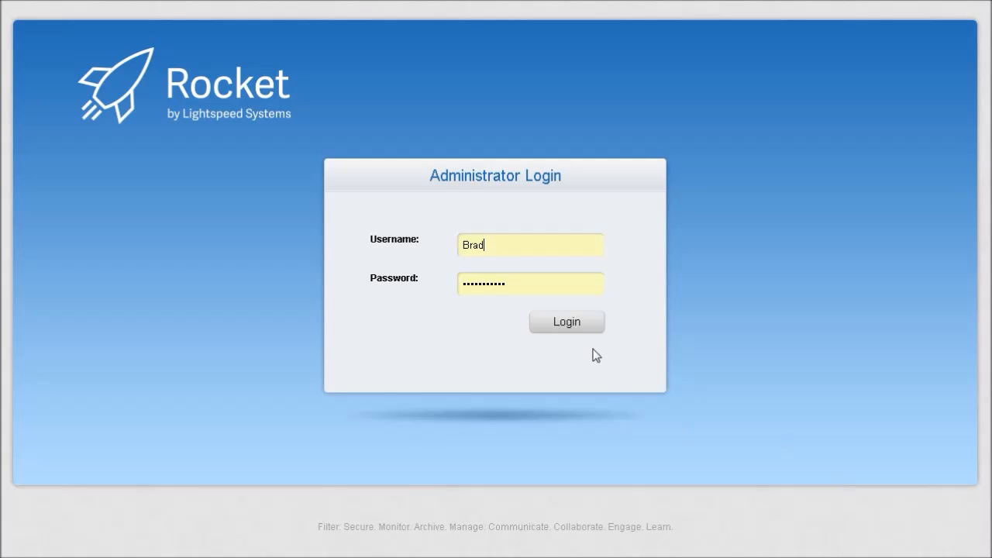
Log in to the Lightspeed Rocket administrator console with the admin credentials
{"action": "left_click", "coordinate": [576, 329]}
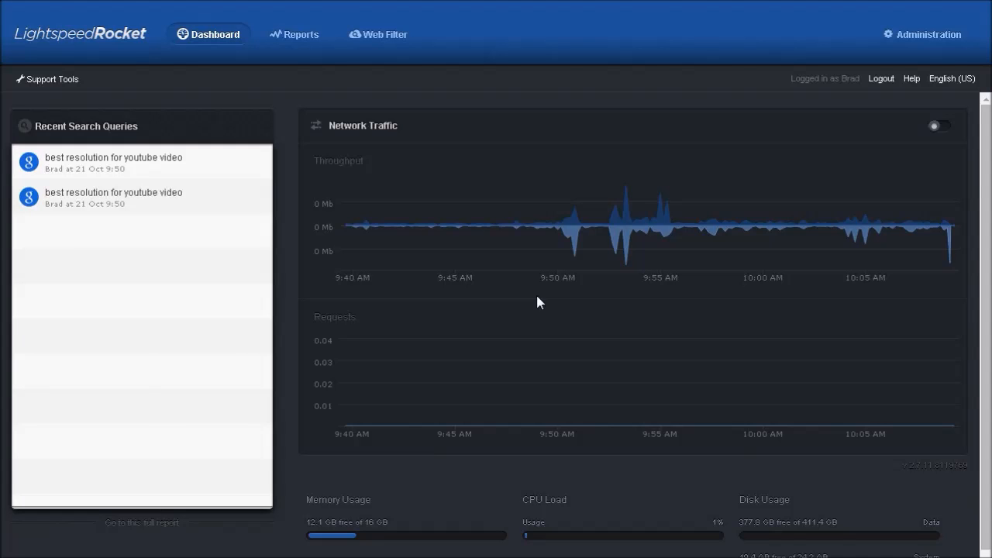
Show the Web Filter Policy Management Rule Sets list (Allow All, Block All, Default, Less Restrictive)
{"action": "left_click", "coordinate": [366, 35]}
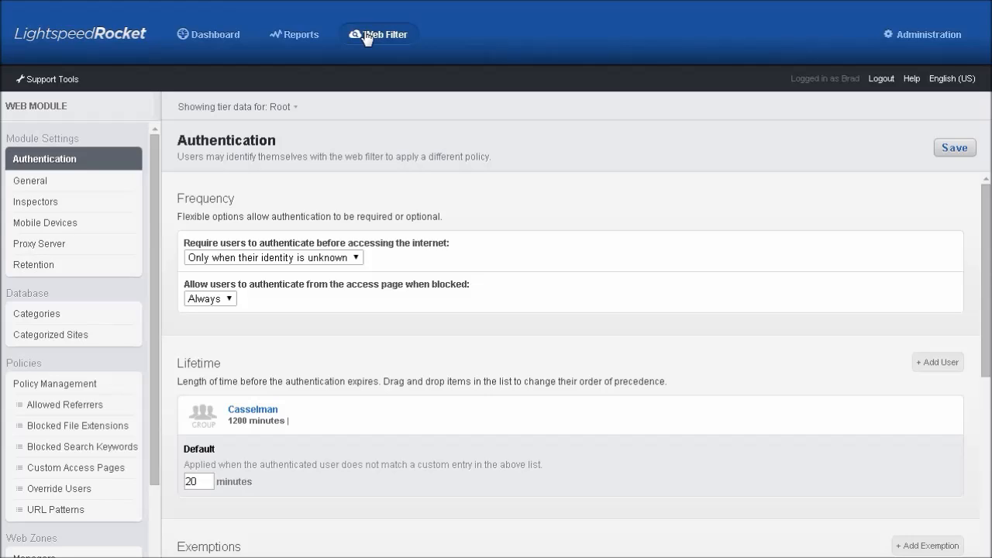
{"action": "left_click", "coordinate": [68, 390]}
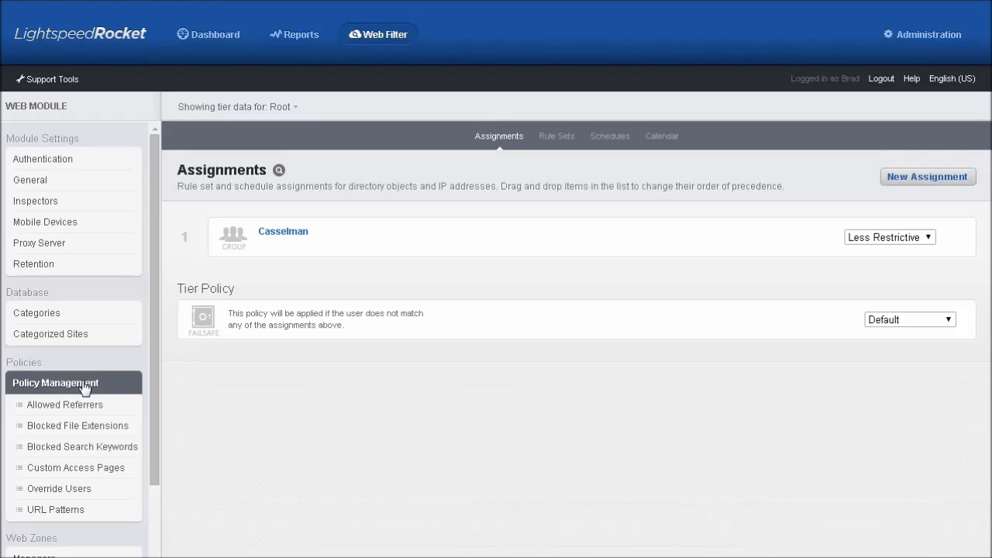
{"action": "left_click", "coordinate": [567, 137]}
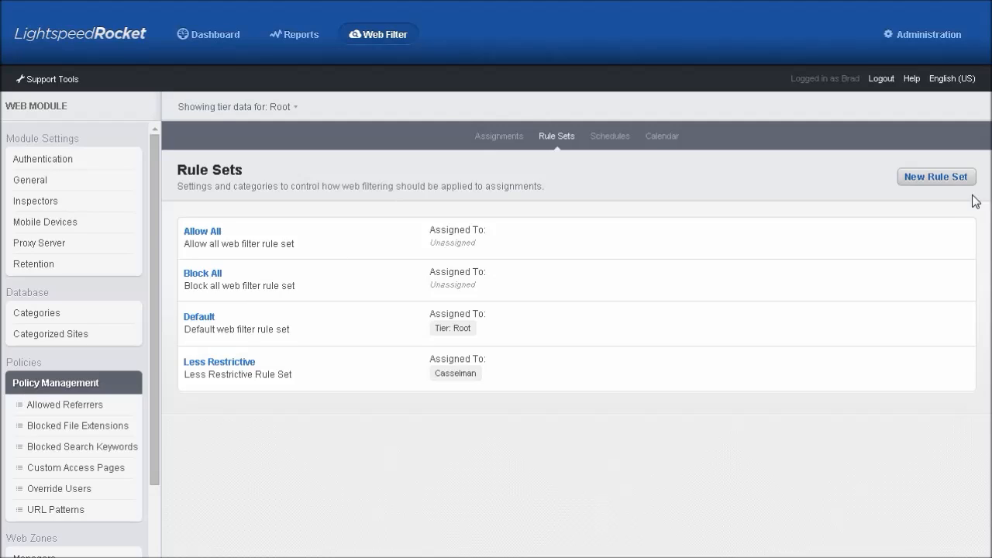
Create rule set 'Homework Time', described 'Turn Facebook off', copying settings from Less Restrictive
{"action": "left_click", "coordinate": [953, 180]}
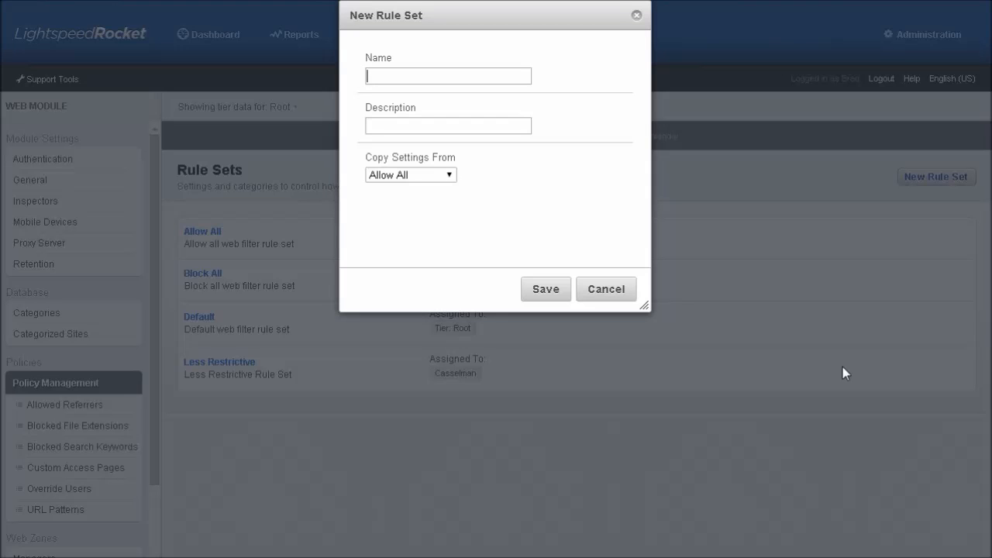
{"action": "type", "text": "Homework Time"}
{"action": "key", "text": "Tab"}
{"action": "type", "text": "Turn Facebook off"}
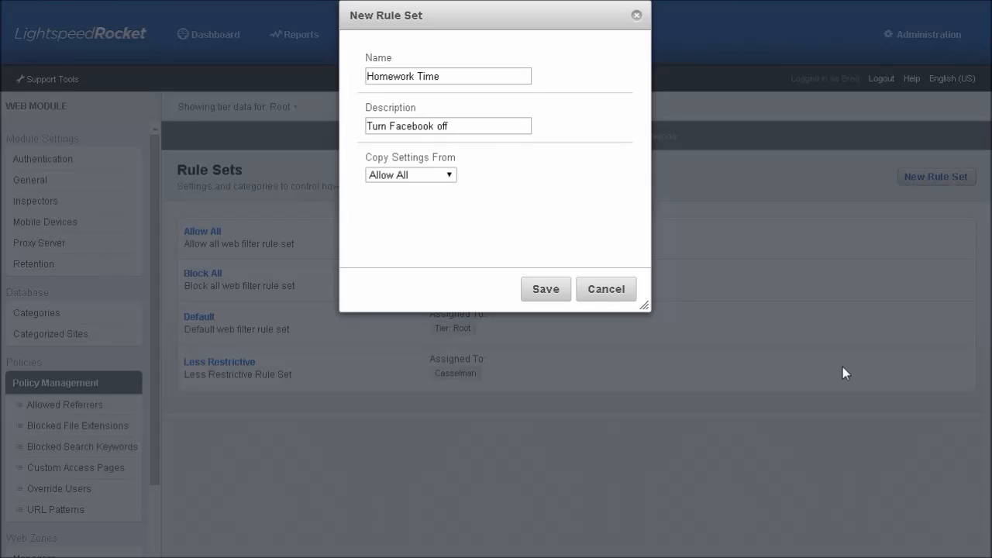
{"action": "left_click", "coordinate": [450, 174]}
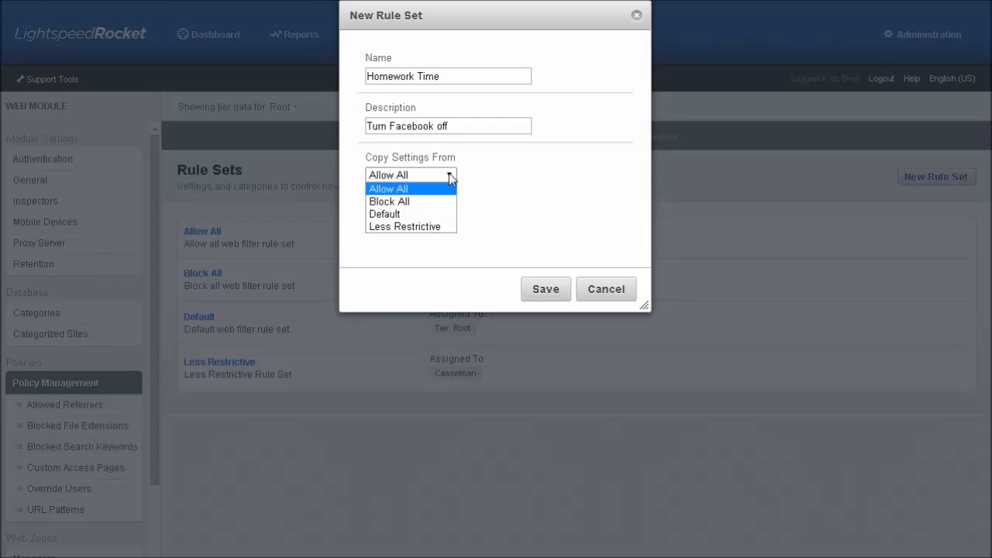
{"action": "left_click", "coordinate": [427, 226]}
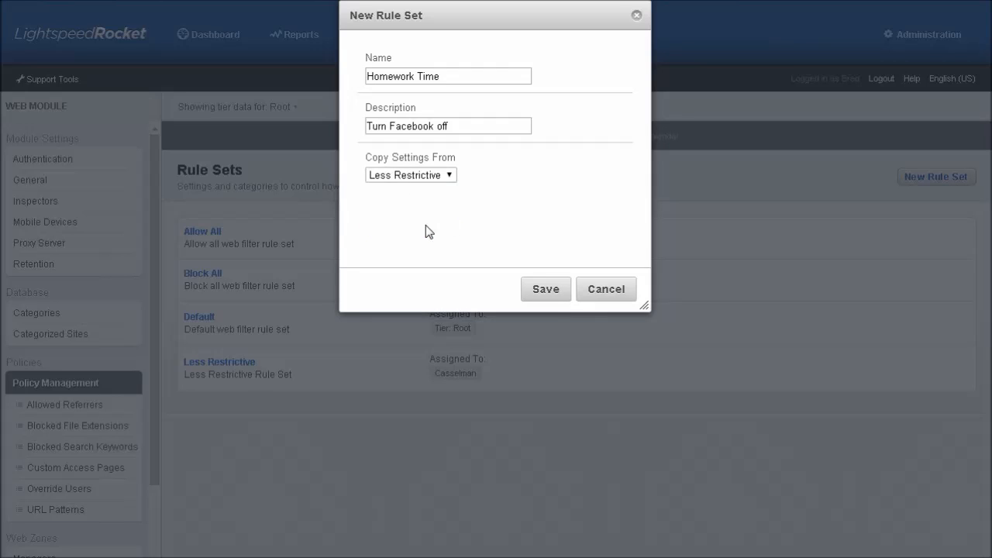
{"action": "left_click", "coordinate": [553, 299]}
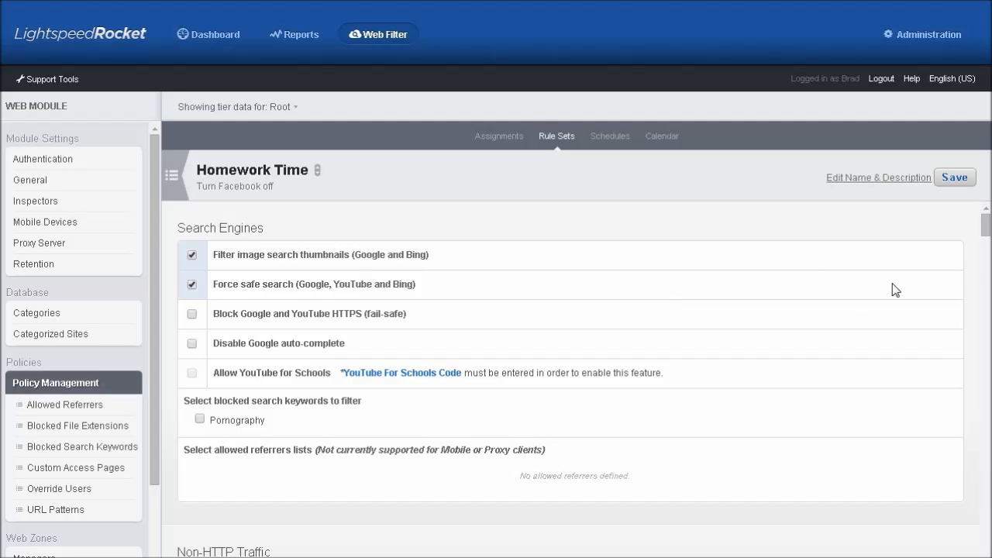
Set forums.social_networking to blocked in the Homework Time rule set and save
{"action": "scroll", "coordinate": [988, 257], "scroll_direction": "down", "scroll_amount": 3}
{"action": "left_click_drag", "start_coordinate": [988, 258], "coordinate": [987, 372]}
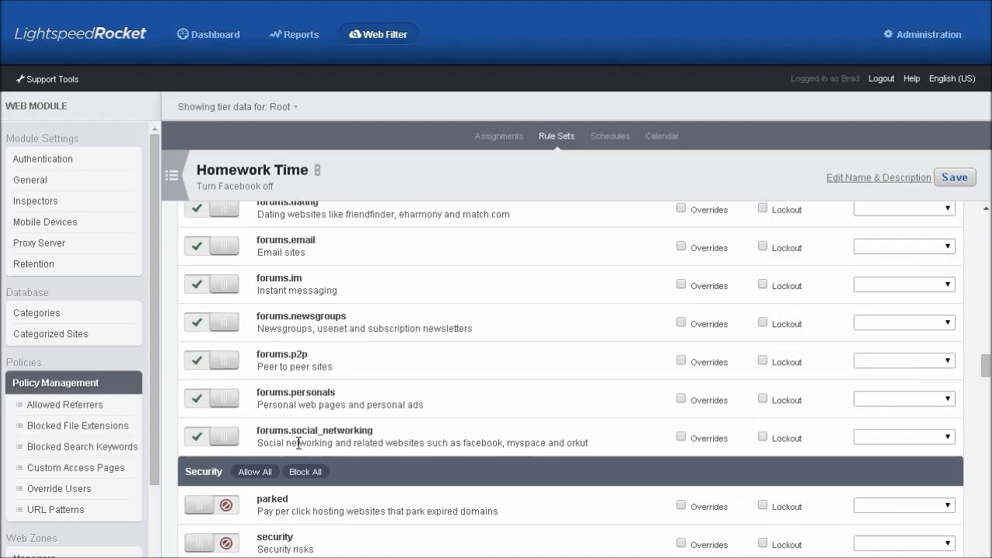
{"action": "left_click", "coordinate": [224, 439]}
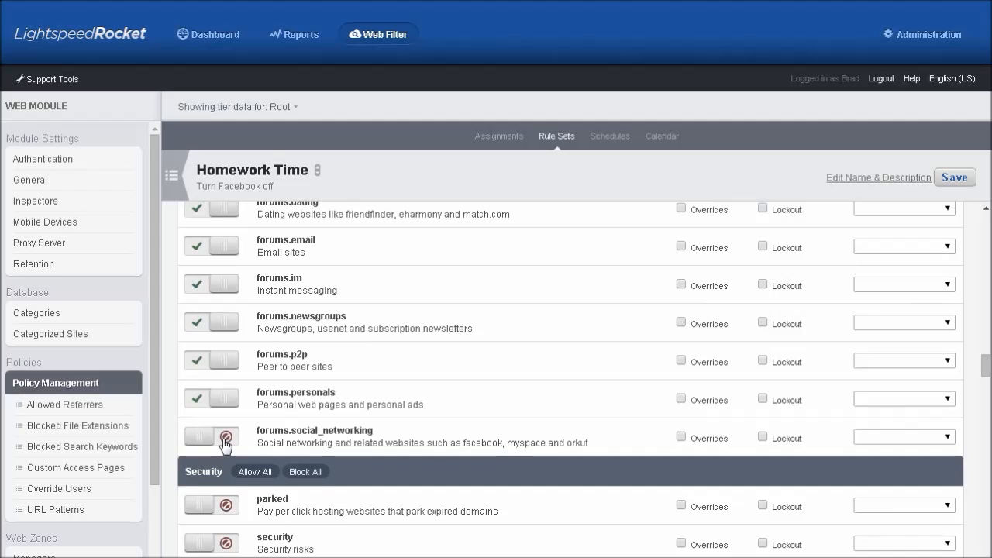
{"action": "left_click", "coordinate": [966, 180]}
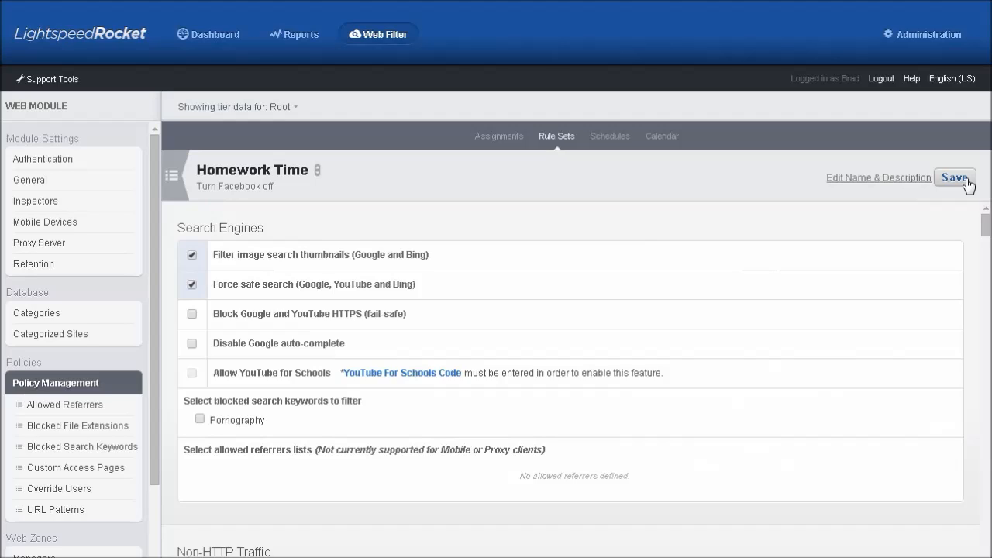
Add a 'Homework Time' schedule with Less Restrictive as its base rule set, enlarging the weekly grid
{"action": "left_click", "coordinate": [56, 384]}
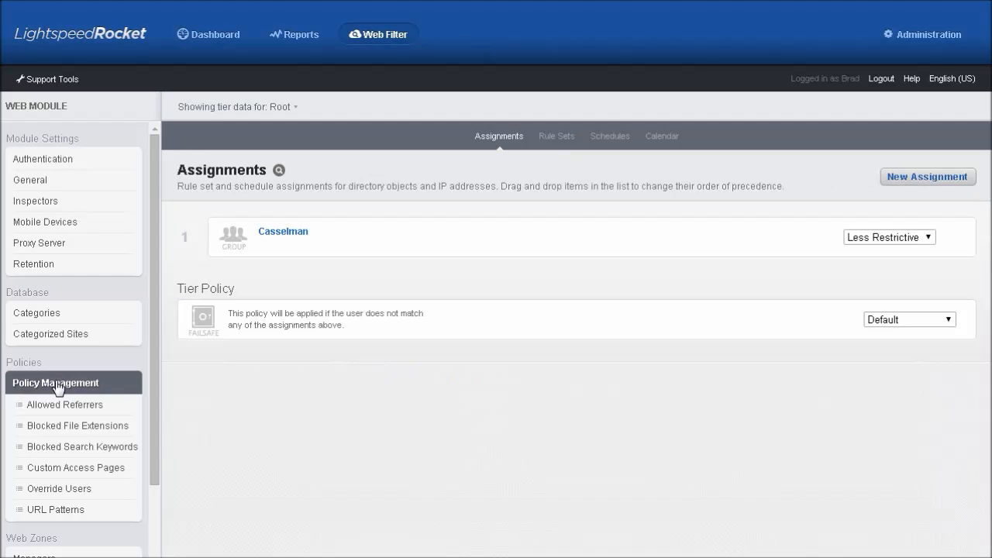
{"action": "left_click", "coordinate": [611, 140]}
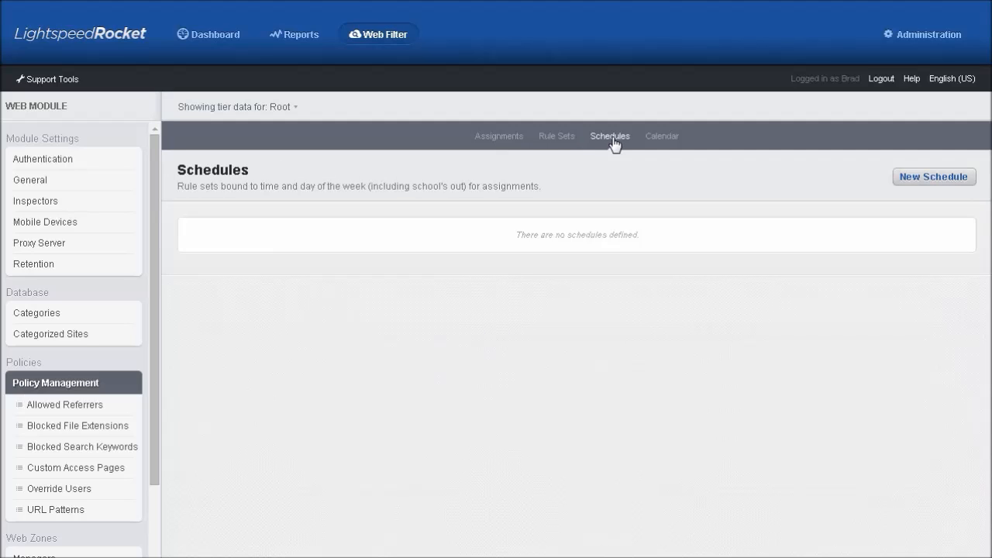
{"action": "left_click", "coordinate": [936, 184]}
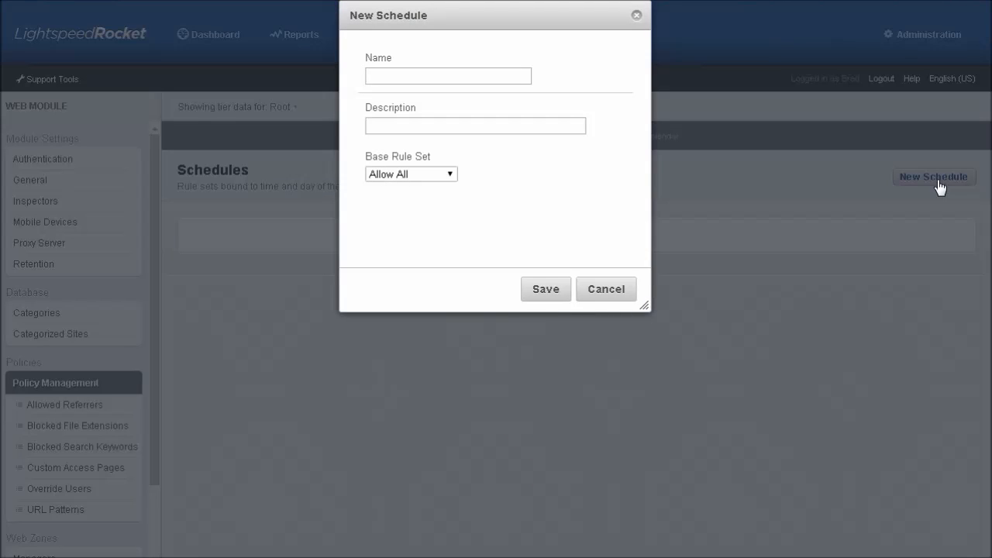
{"action": "type", "text": "Homework Time"}
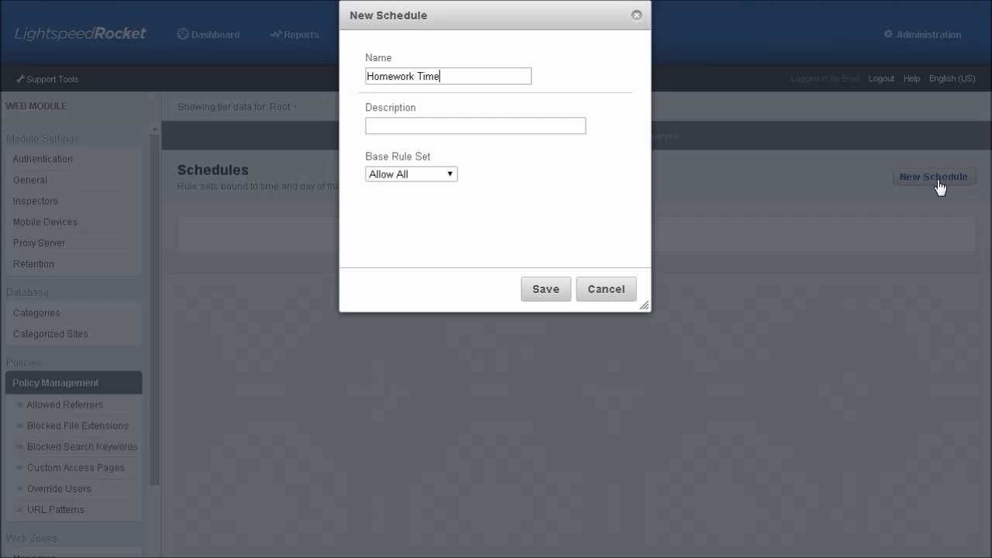
{"action": "left_click", "coordinate": [449, 175]}
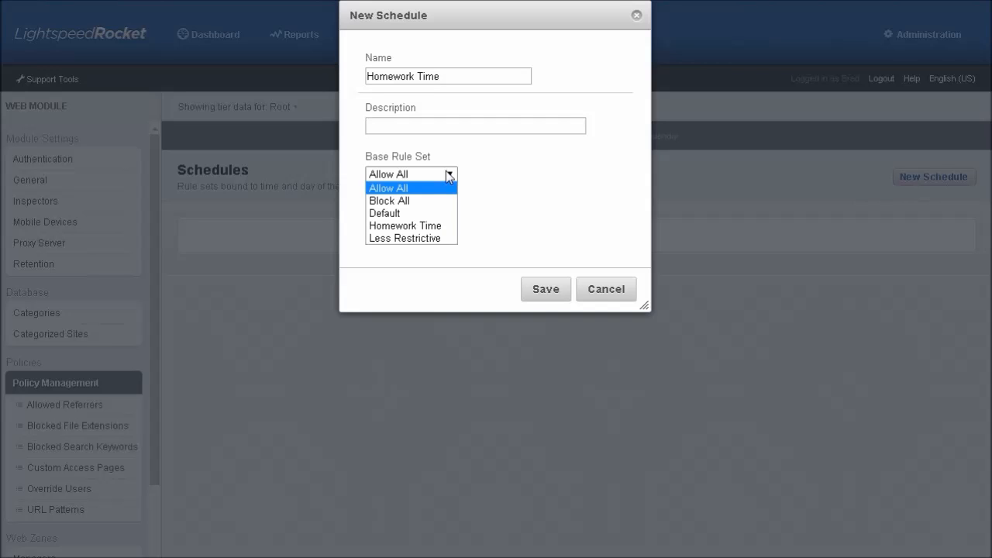
{"action": "left_click", "coordinate": [431, 238]}
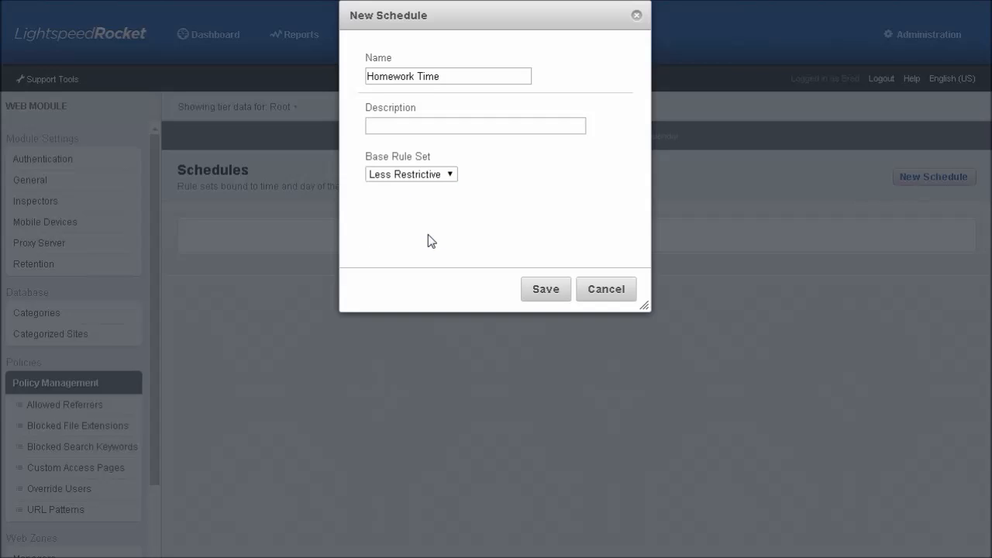
{"action": "left_click", "coordinate": [535, 290]}
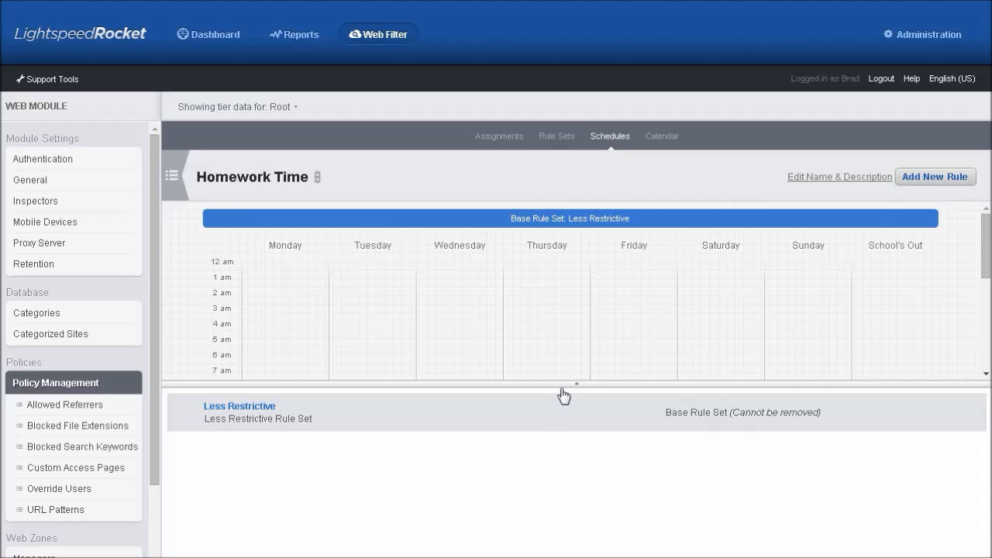
{"action": "left_click_drag", "start_coordinate": [577, 385], "coordinate": [574, 469]}
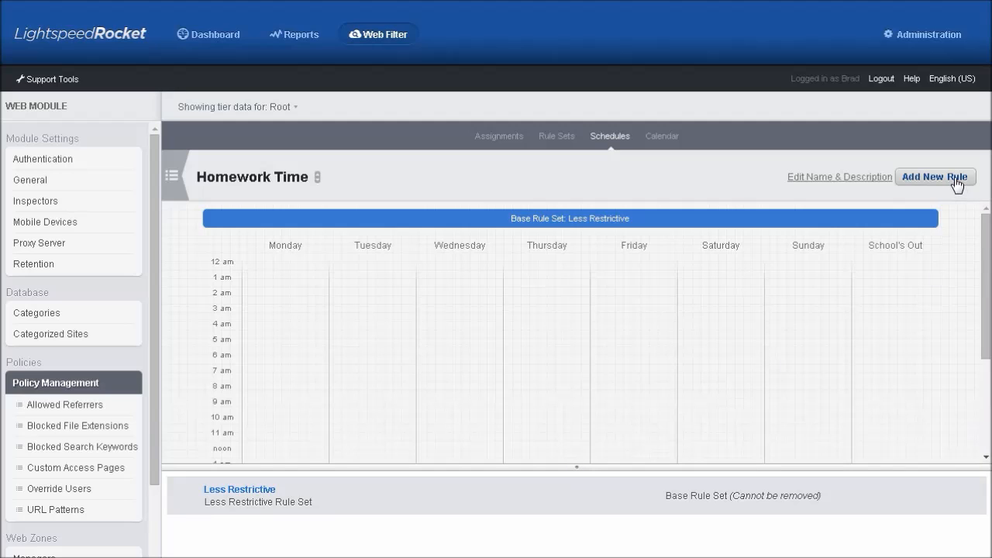
Start a new schedule rule using the Homework Time rule set for Monday through Friday
{"action": "left_click", "coordinate": [957, 182]}
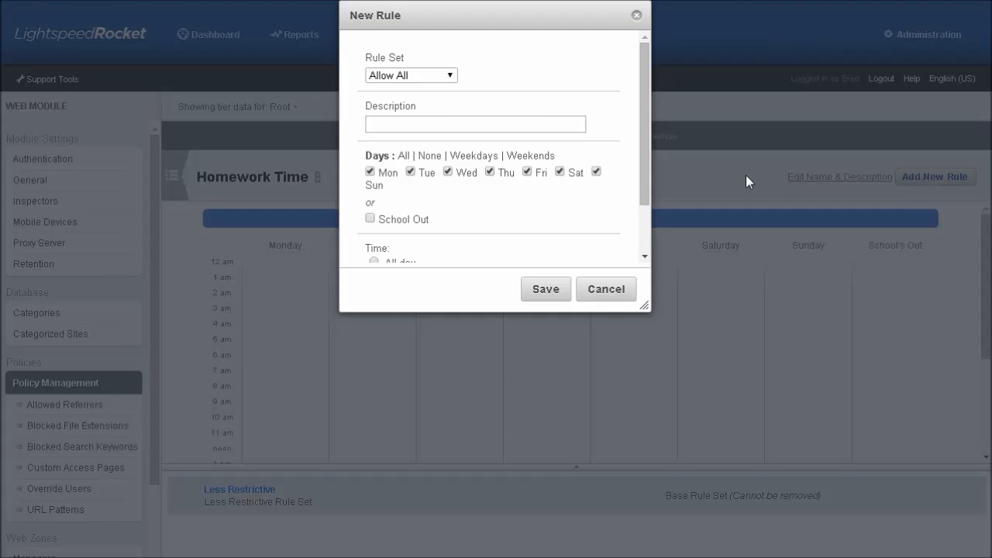
{"action": "left_click", "coordinate": [450, 76]}
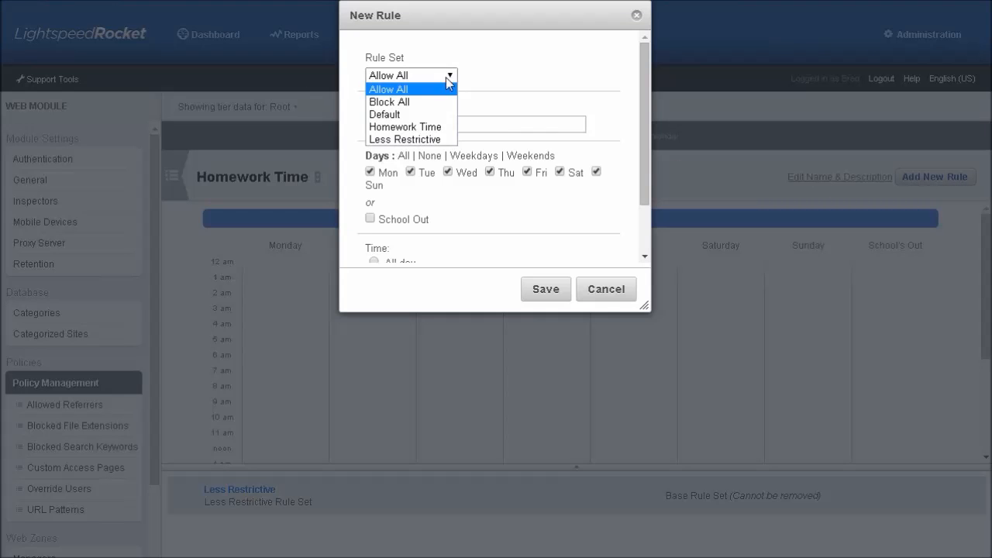
{"action": "left_click", "coordinate": [439, 127]}
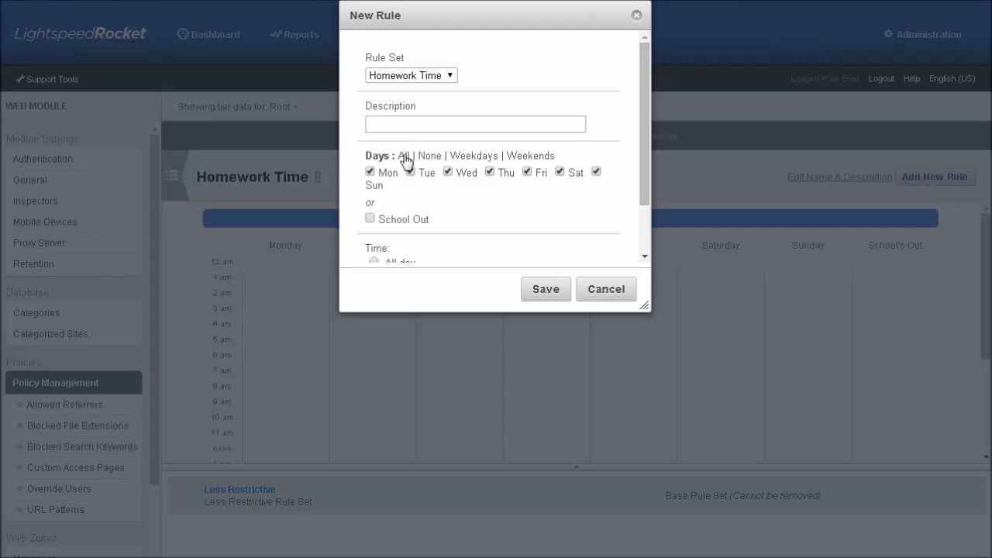
{"action": "left_click", "coordinate": [430, 156]}
{"action": "left_click", "coordinate": [473, 157]}
{"action": "left_click", "coordinate": [538, 161]}
{"action": "left_click", "coordinate": [489, 159]}
Give the rule a specified time range of 15:00 to 17:00 and save it
{"action": "left_click_drag", "start_coordinate": [642, 163], "coordinate": [632, 260]}
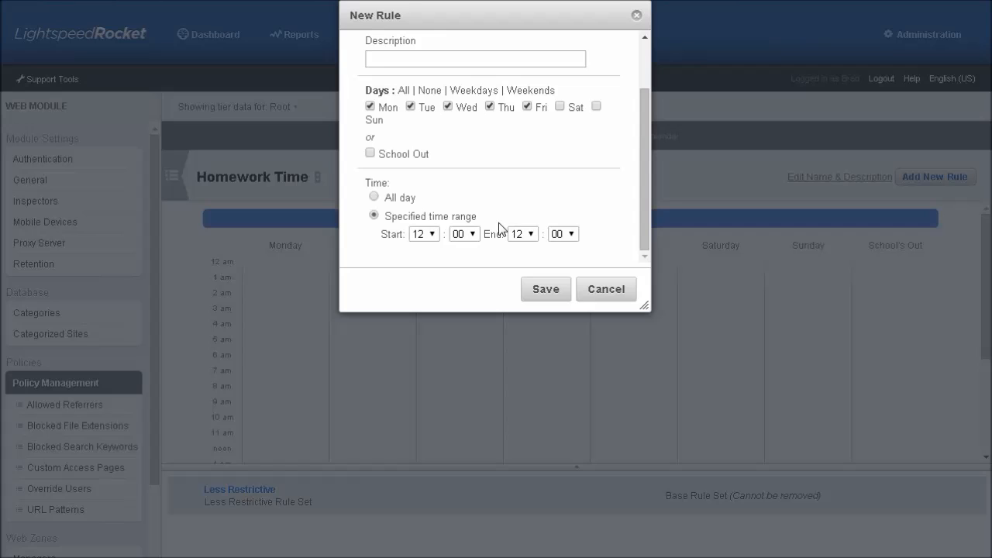
{"action": "left_click", "coordinate": [434, 234]}
{"action": "left_click", "coordinate": [437, 271]}
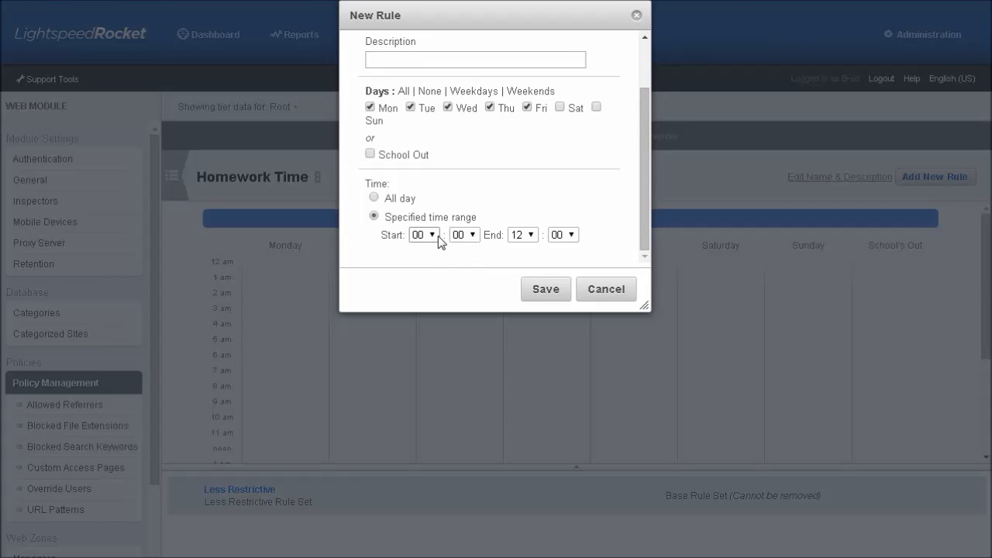
{"action": "left_click", "coordinate": [434, 236]}
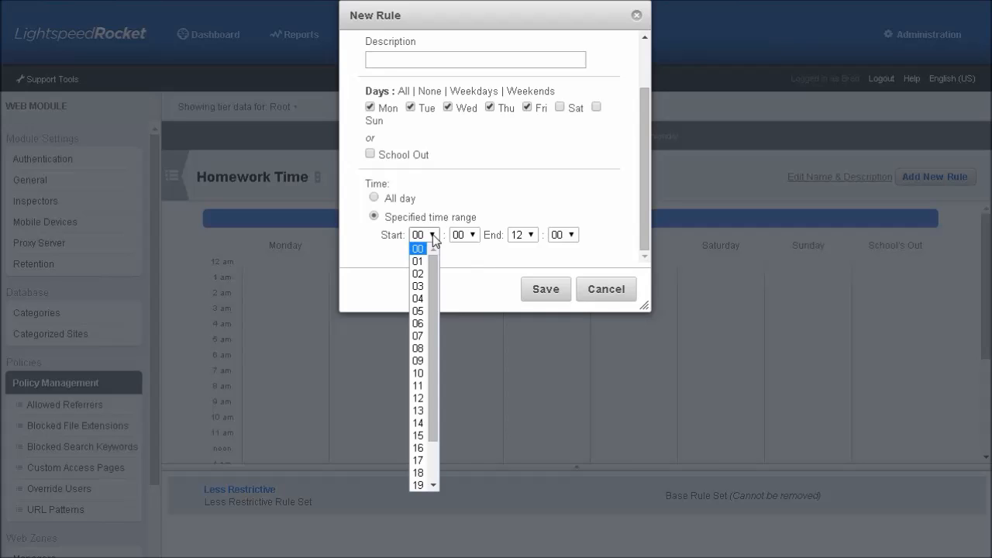
{"action": "left_click", "coordinate": [417, 434]}
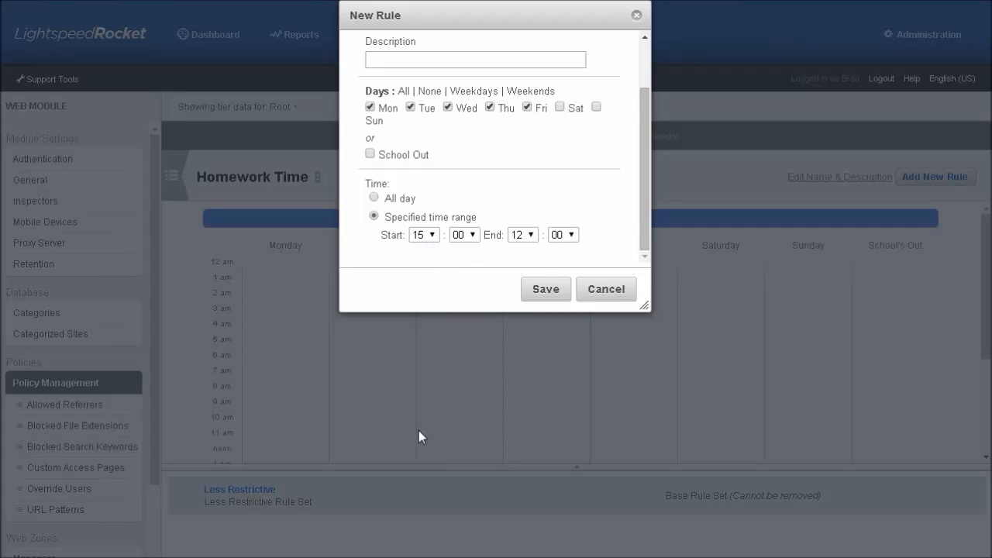
{"action": "left_click", "coordinate": [532, 235]}
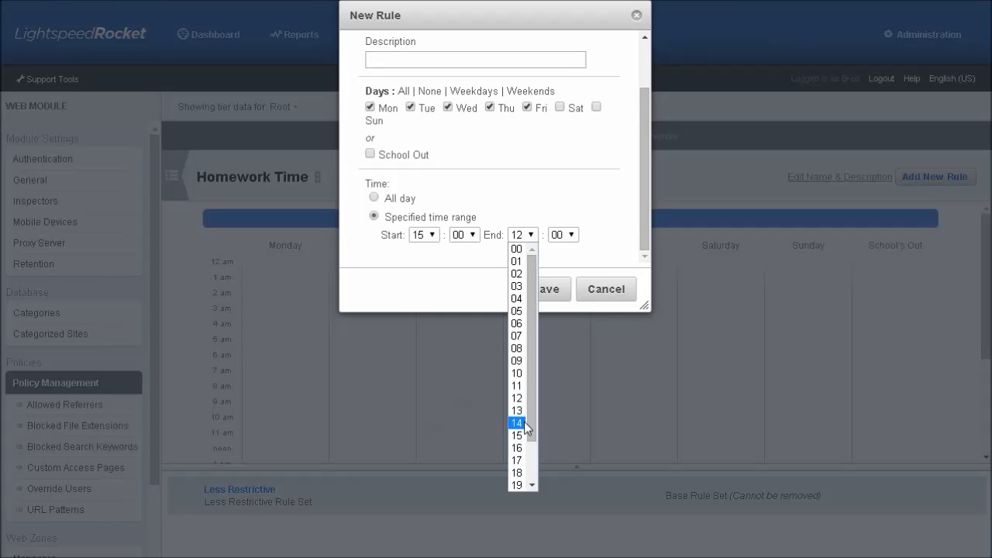
{"action": "left_click", "coordinate": [517, 460]}
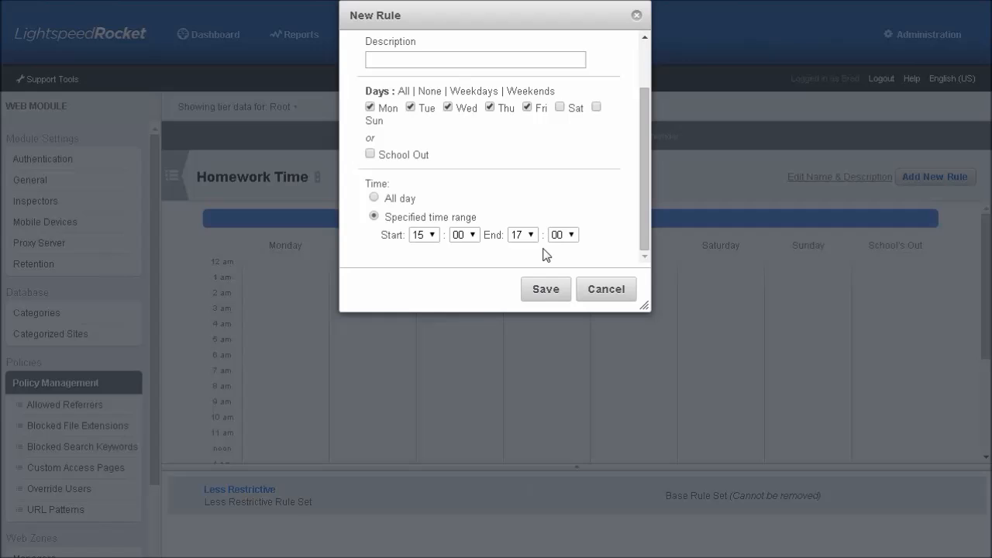
{"action": "left_click", "coordinate": [545, 288]}
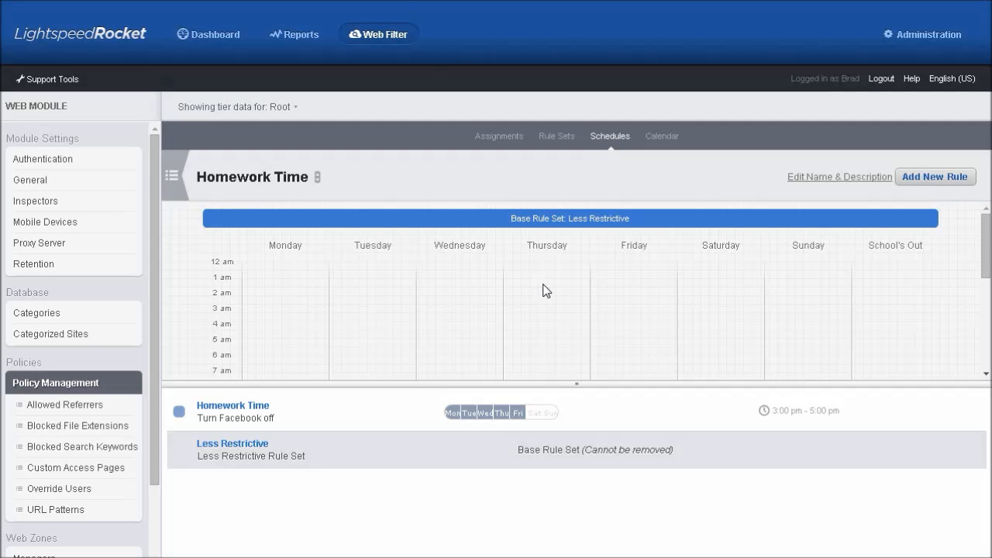
{"action": "left_click_drag", "start_coordinate": [737, 380], "coordinate": [724, 496]}
{"action": "left_click_drag", "start_coordinate": [981, 312], "coordinate": [986, 393]}
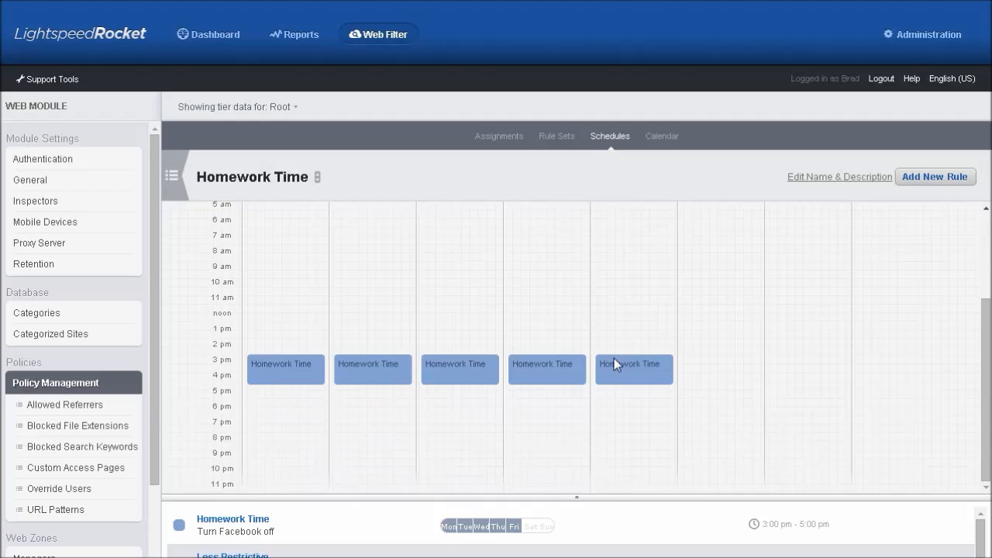
Check the Homework Time rule's 15:00–17:00 times without changes, then view the Assignments list
{"action": "left_click", "coordinate": [248, 526]}
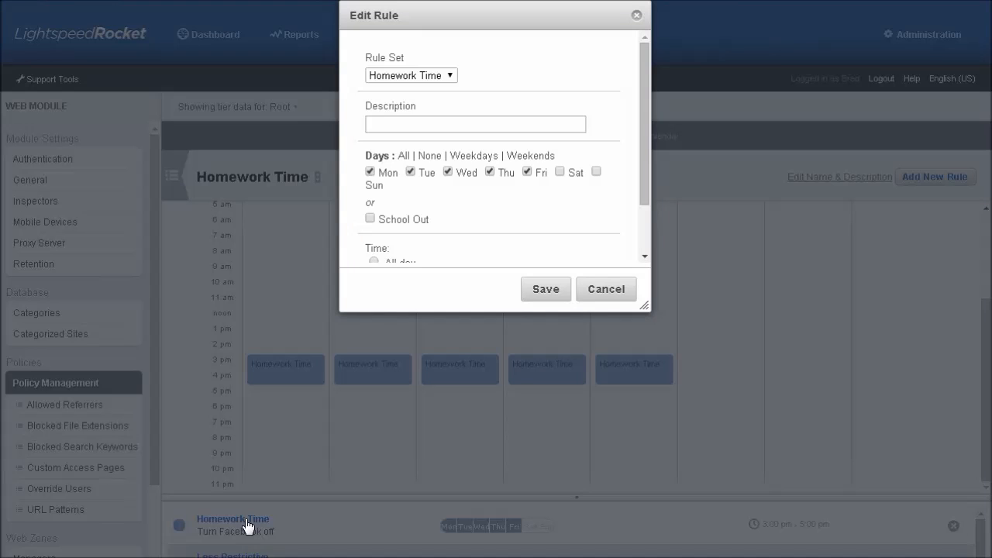
{"action": "left_click_drag", "start_coordinate": [645, 118], "coordinate": [643, 191]}
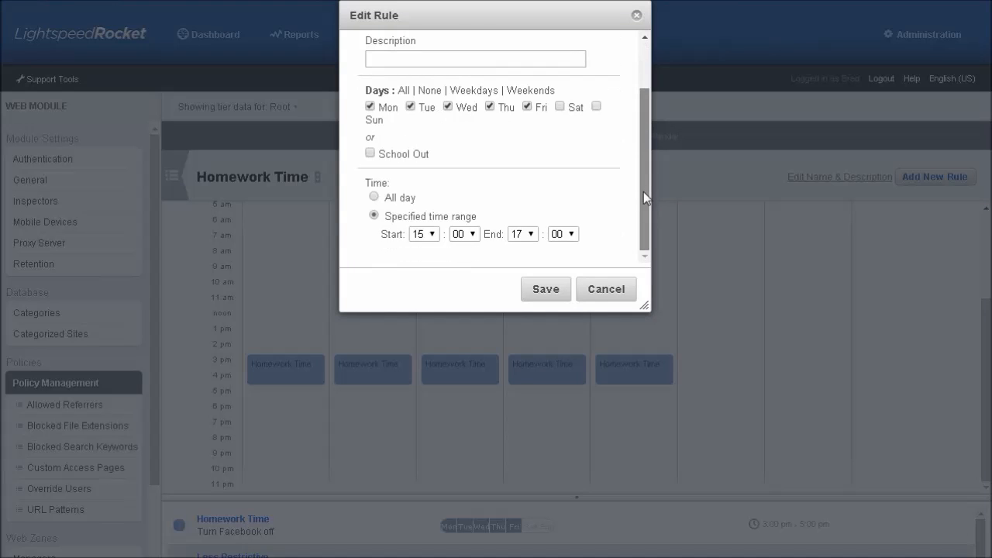
{"action": "left_click", "coordinate": [606, 289]}
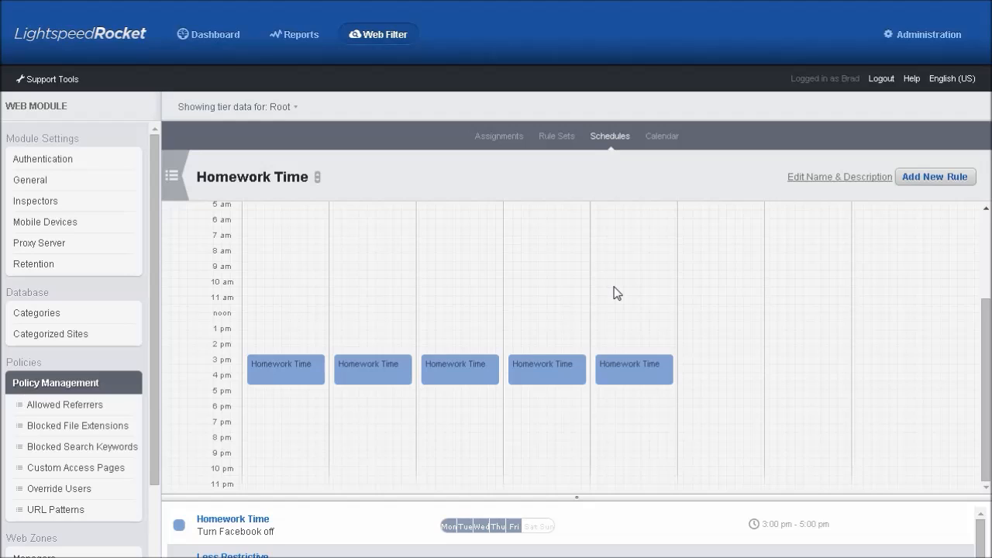
{"action": "left_click", "coordinate": [501, 138]}
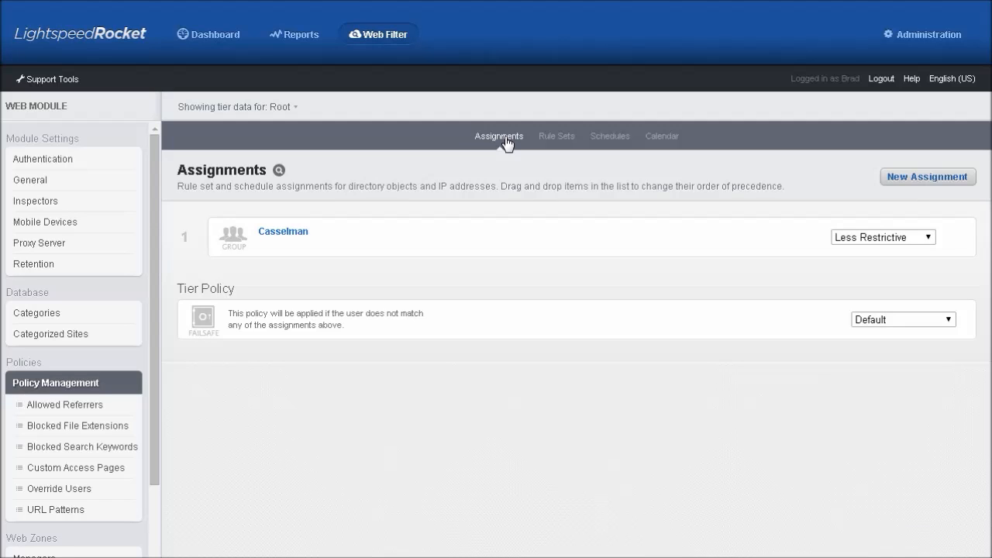
Search local users for the user's name and save a new assignment with them as assignee
{"action": "left_click", "coordinate": [917, 187]}
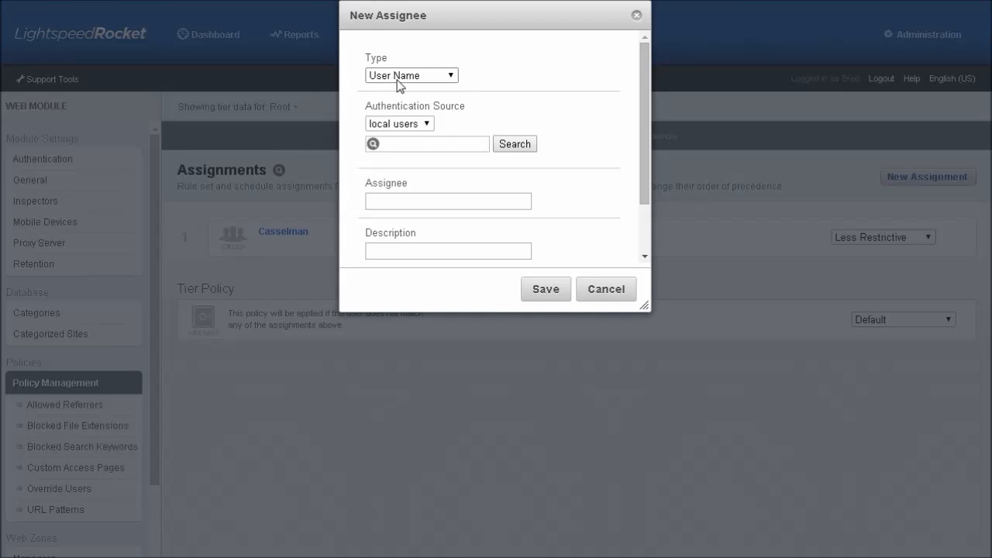
{"action": "left_click", "coordinate": [399, 144]}
{"action": "type", "text": "josh"}
{"action": "left_click", "coordinate": [501, 149]}
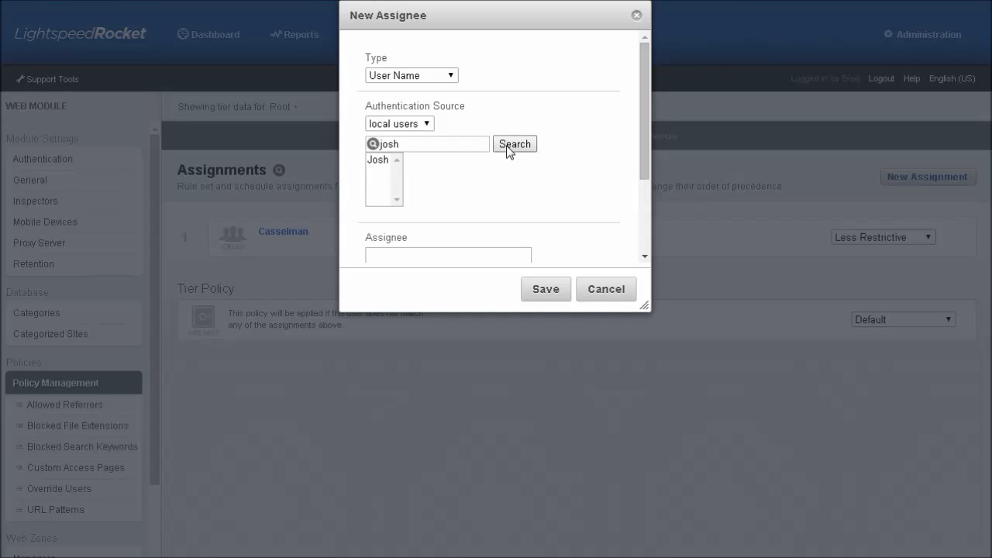
{"action": "left_click", "coordinate": [379, 161]}
{"action": "left_click", "coordinate": [542, 291]}
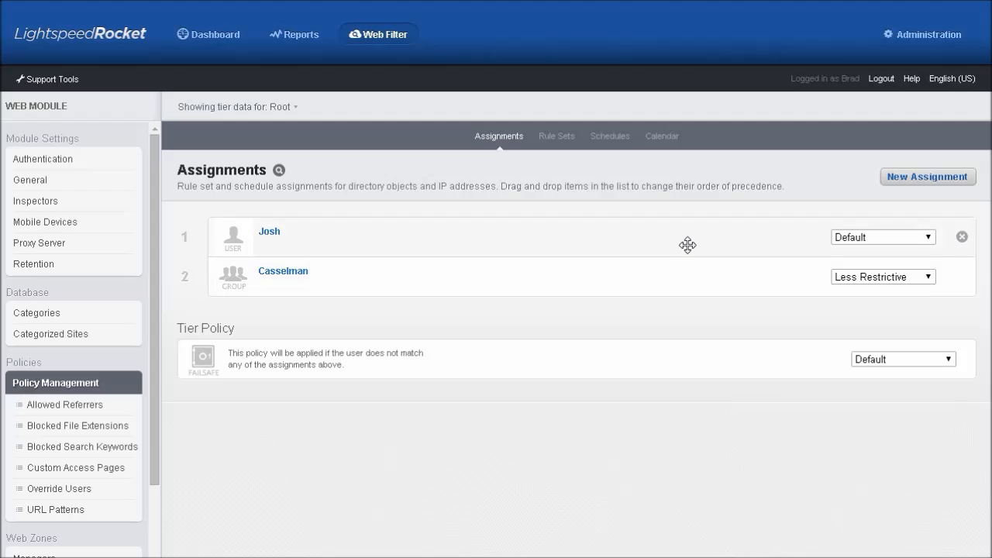
Give the user's assignment the Homework Time rule set, ranked first above the Less Restrictive group
{"action": "left_click", "coordinate": [930, 236]}
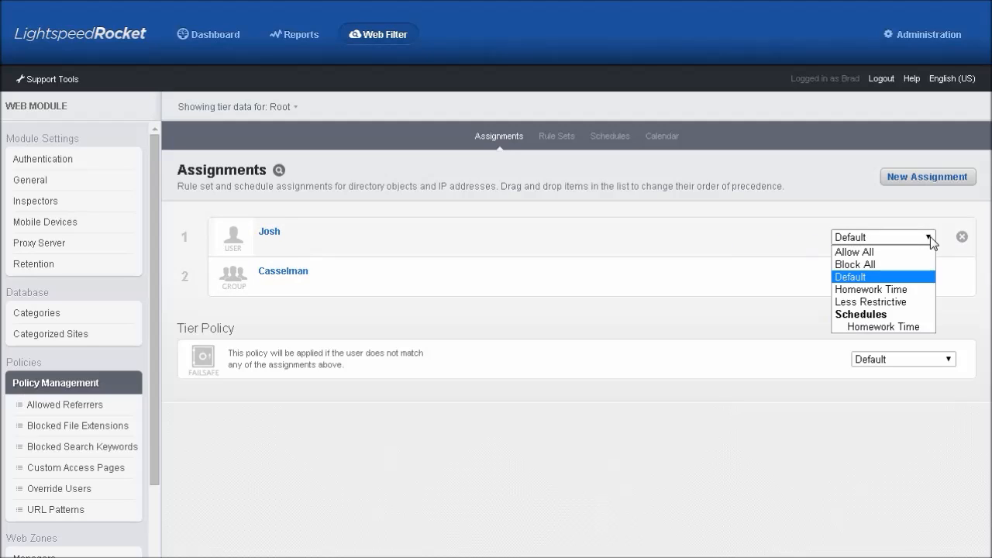
{"action": "left_click", "coordinate": [916, 325]}
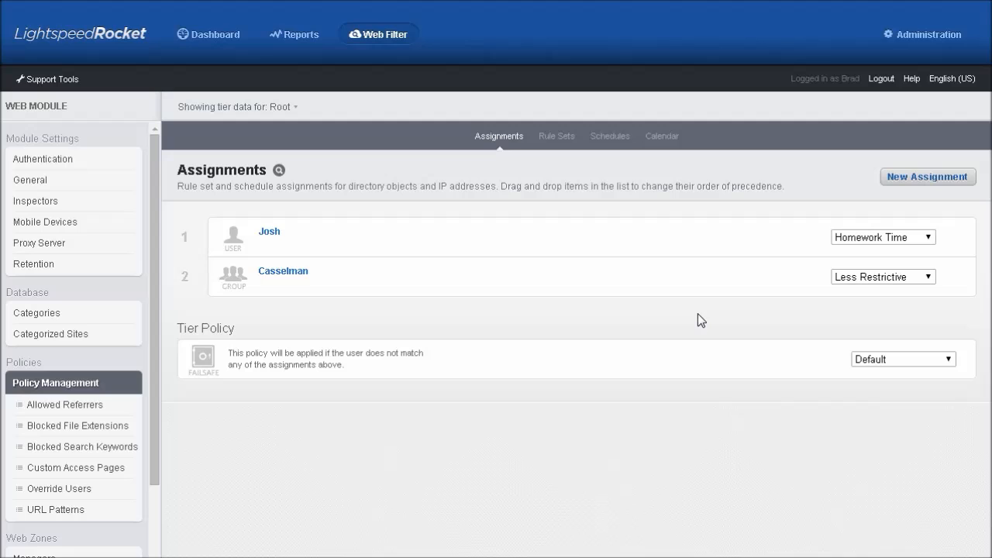
{"action": "left_click_drag", "start_coordinate": [500, 235], "coordinate": [501, 293]}
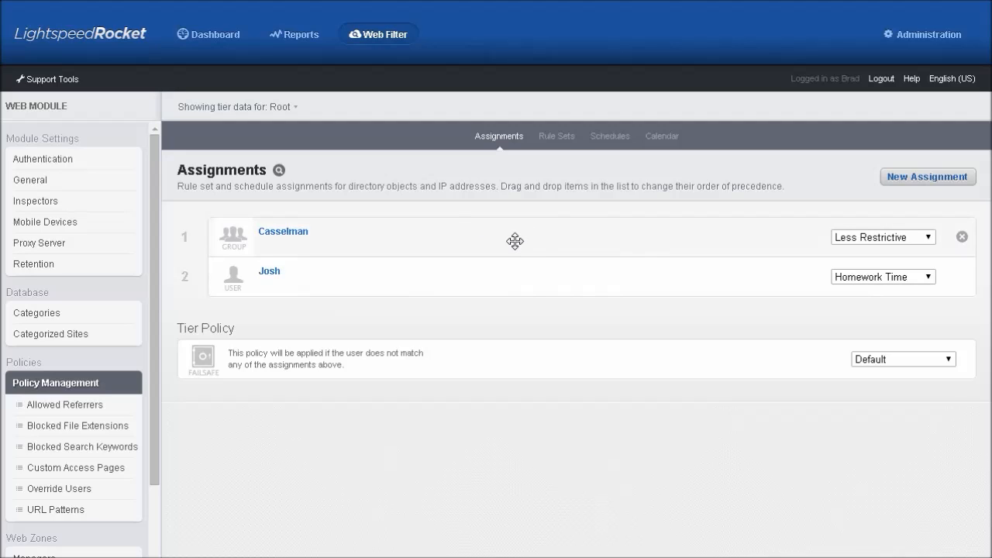
{"action": "left_click_drag", "start_coordinate": [506, 271], "coordinate": [510, 222]}
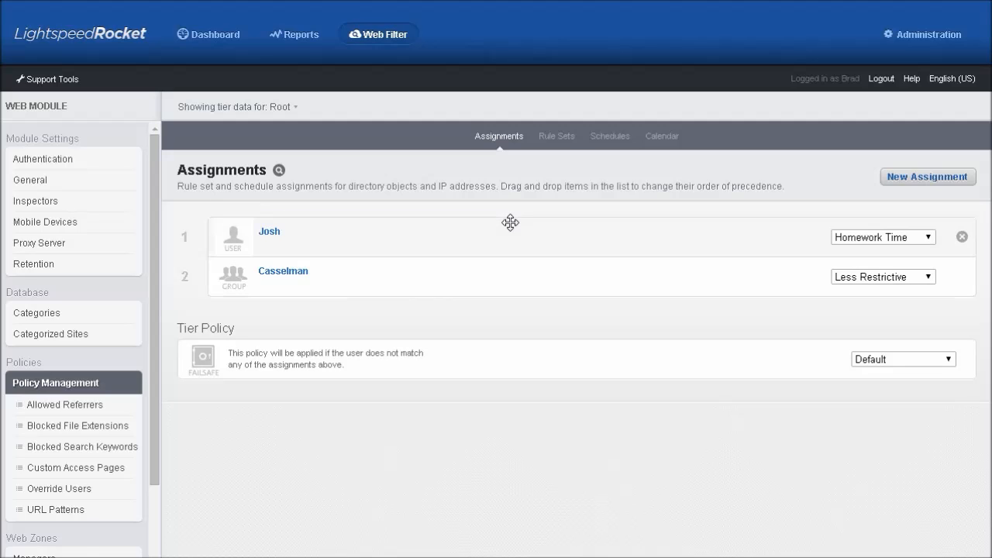